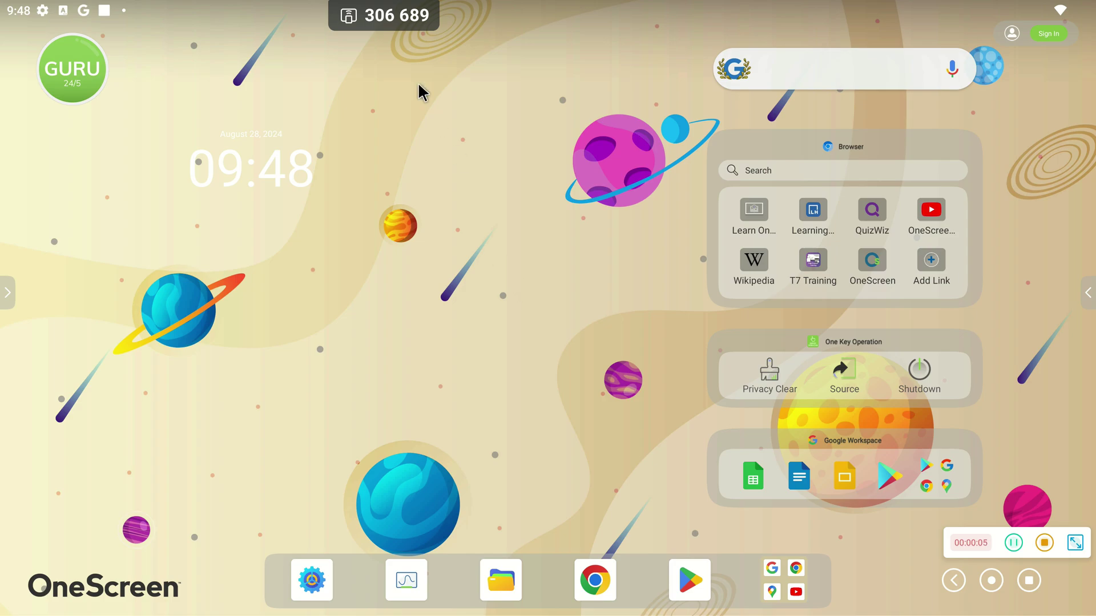
Step: Enable 'Support Miracast device' in OneScreen Share settings, then go back to the main sharing screen
left_click(384, 21)
left_click(380, 110)
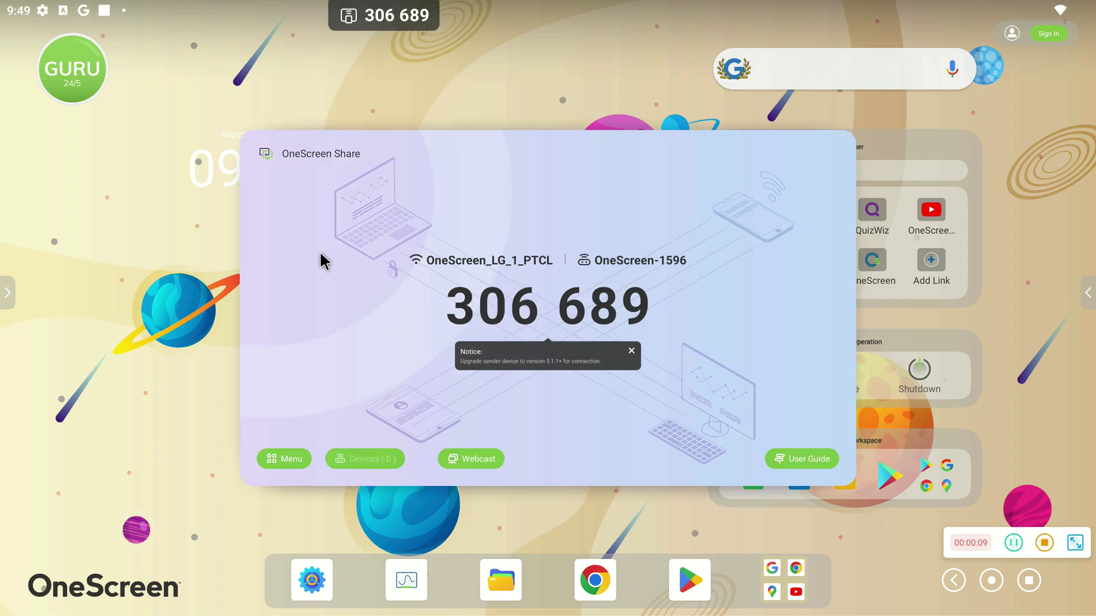
left_click(297, 463)
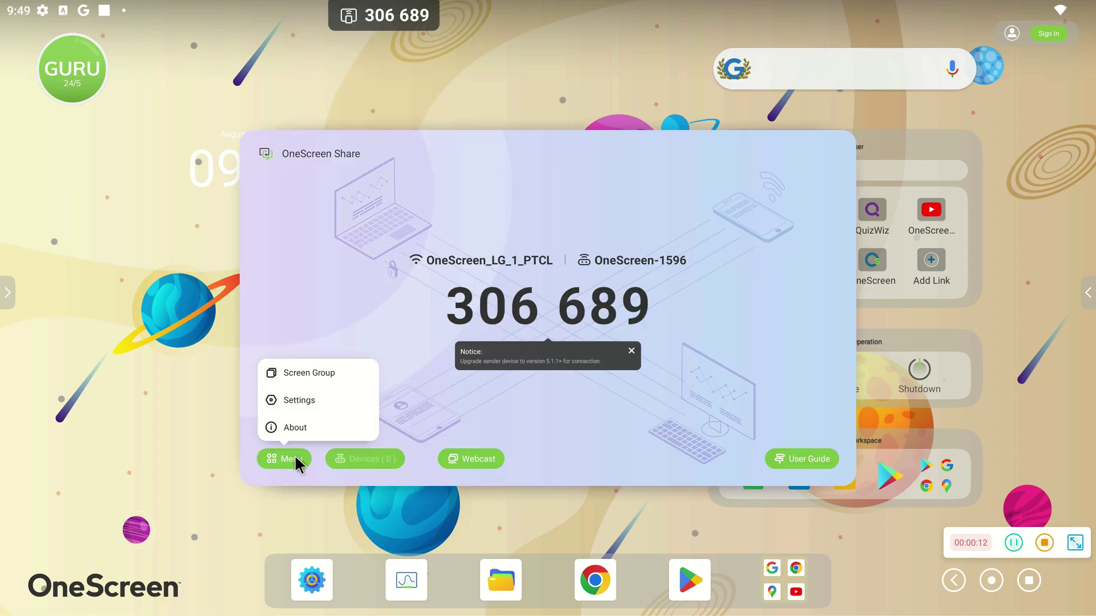
left_click(292, 404)
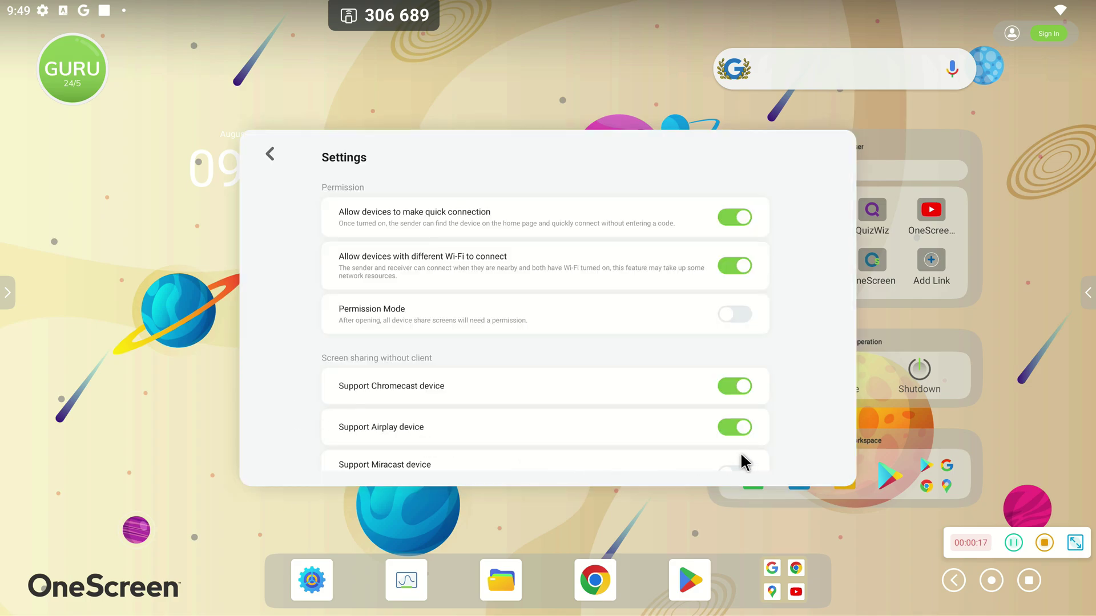
scroll(753, 463, "down", 1)
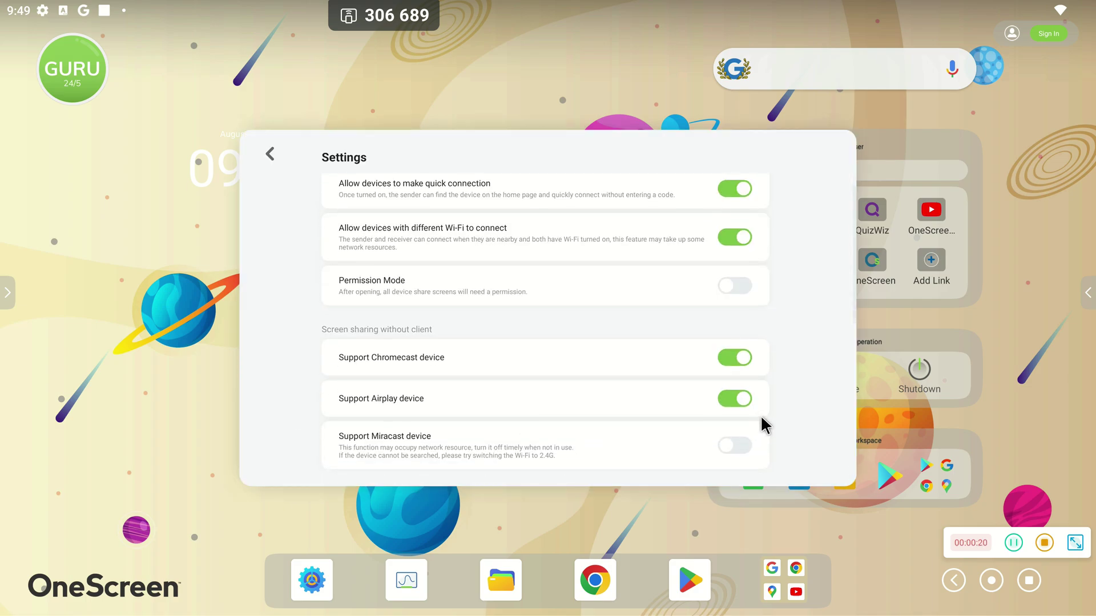
left_click(734, 440)
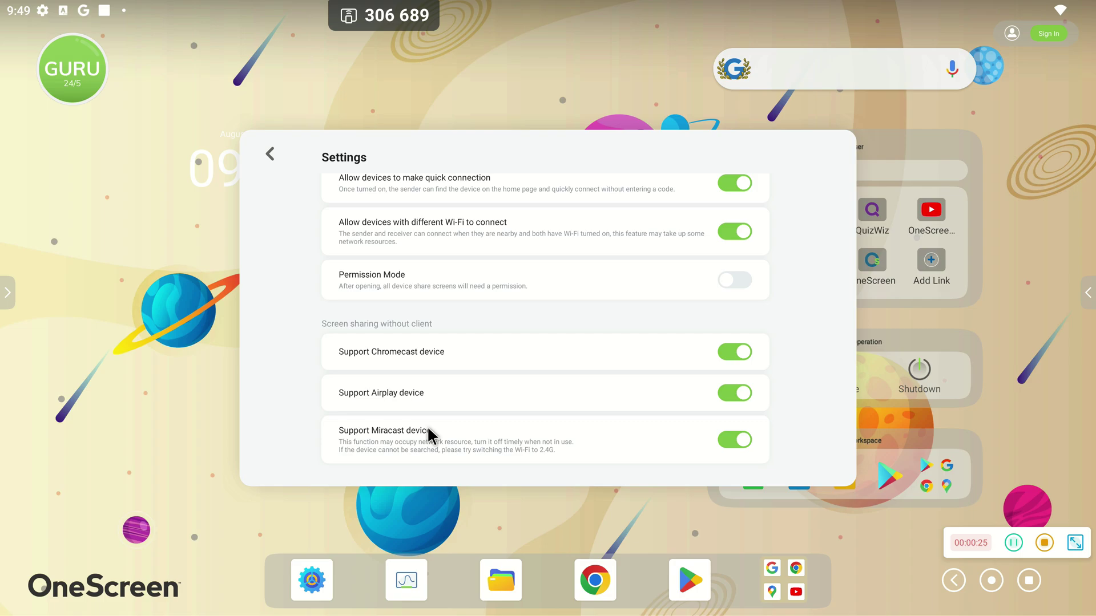
left_click(272, 157)
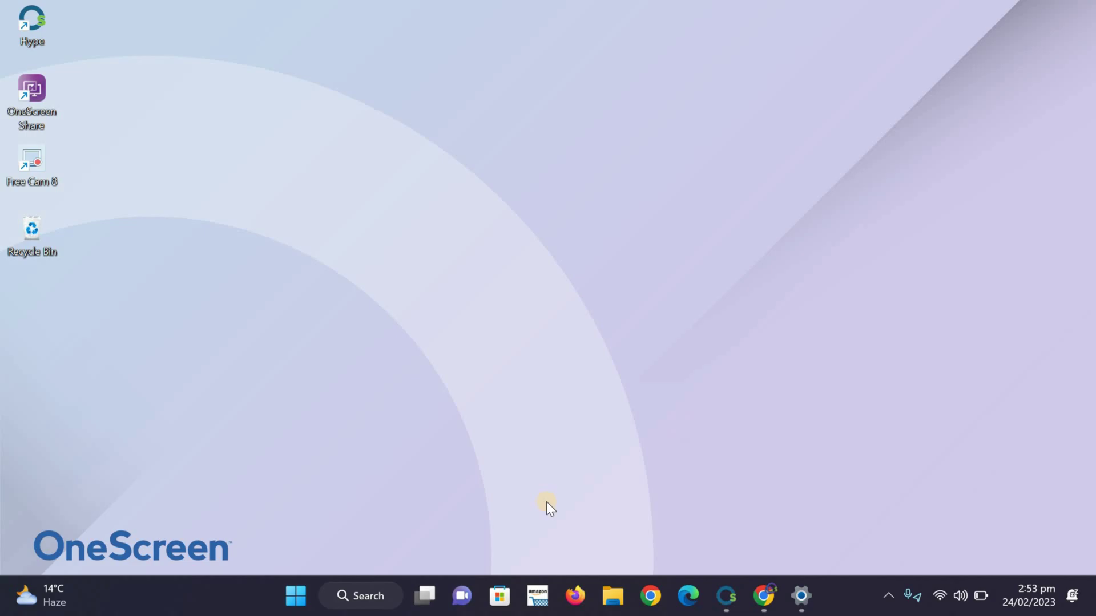
Step: Search Windows for 'cast' and open 'Connect to a wireless display' in maximized Settings
left_click(387, 597)
type("ca")
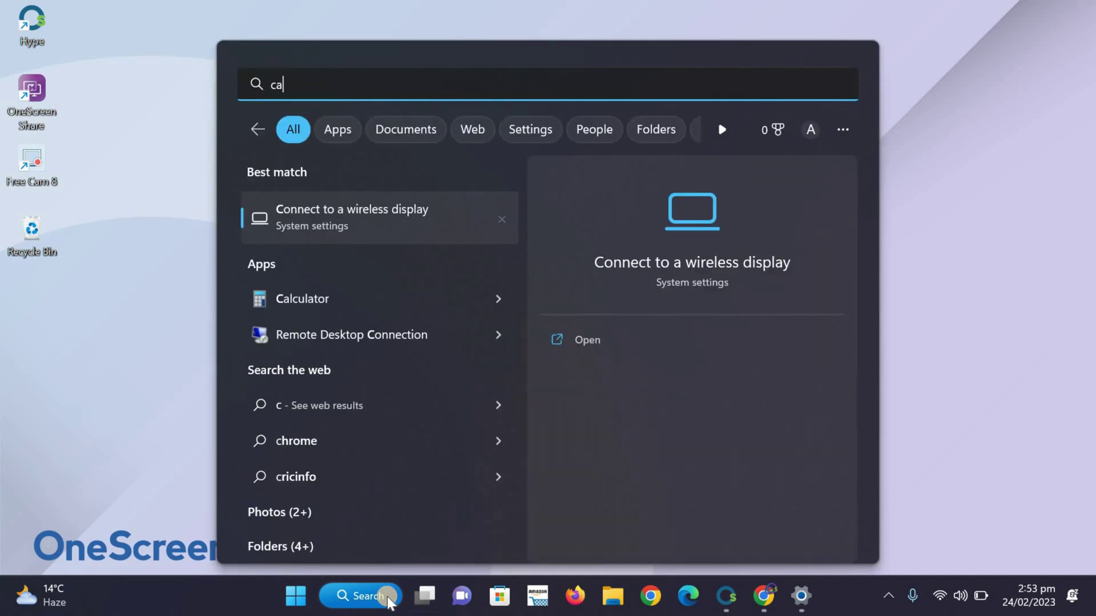
type("st")
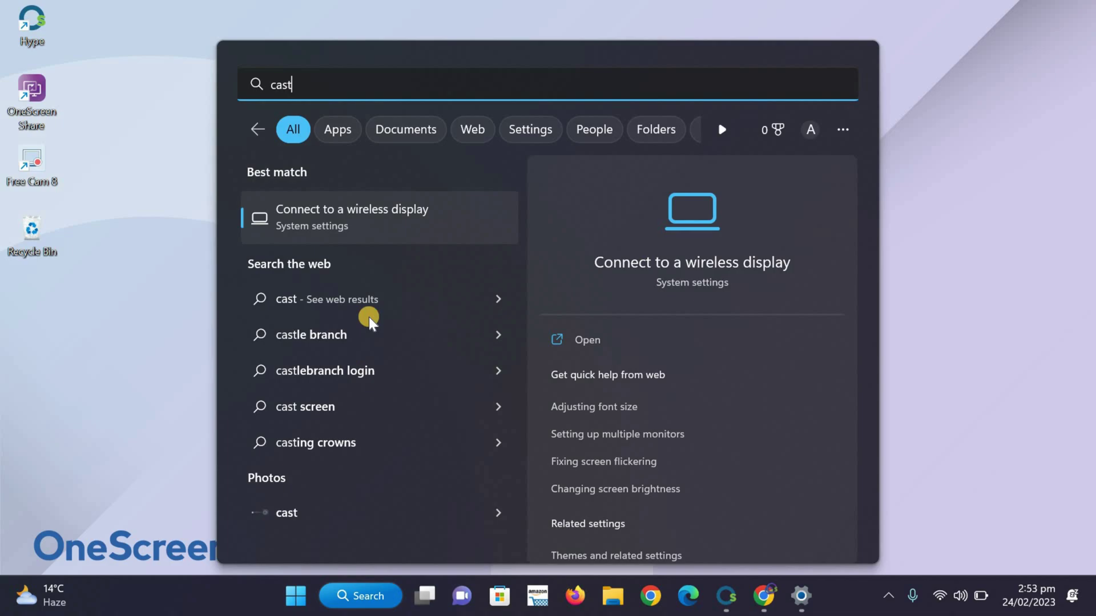
left_click(365, 232)
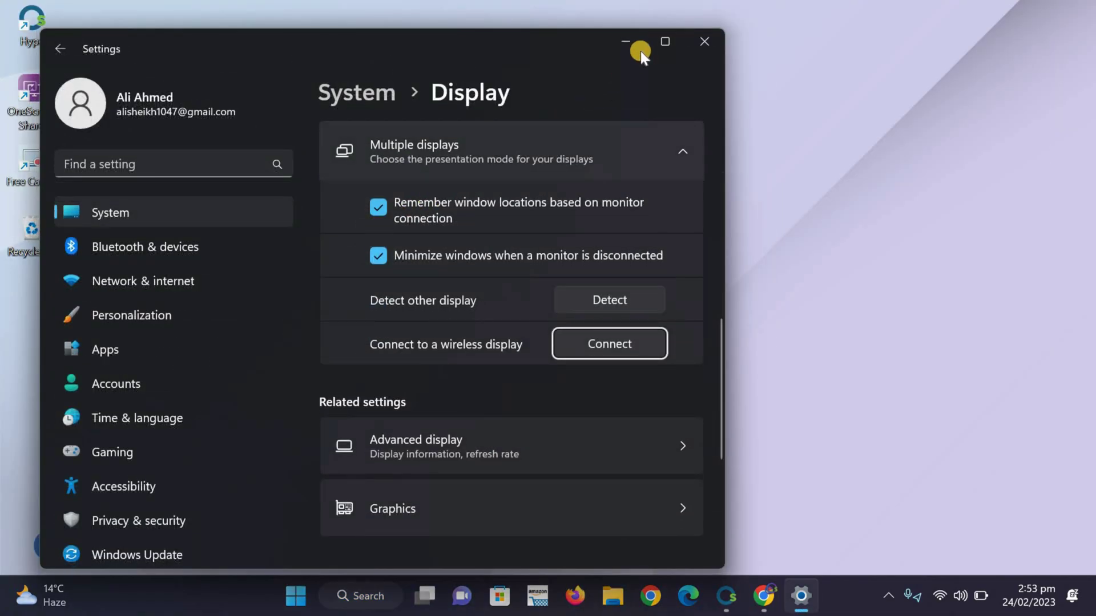
left_click(655, 45)
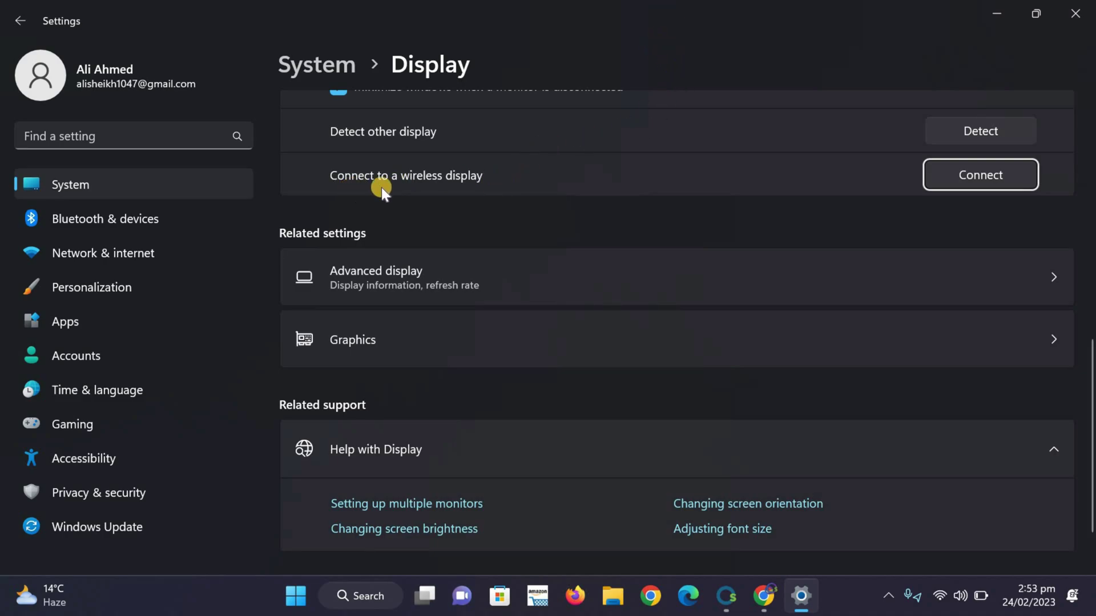
Step: Connect the PC to OneScreen-2989 and toggle board input off and back on
left_click(939, 174)
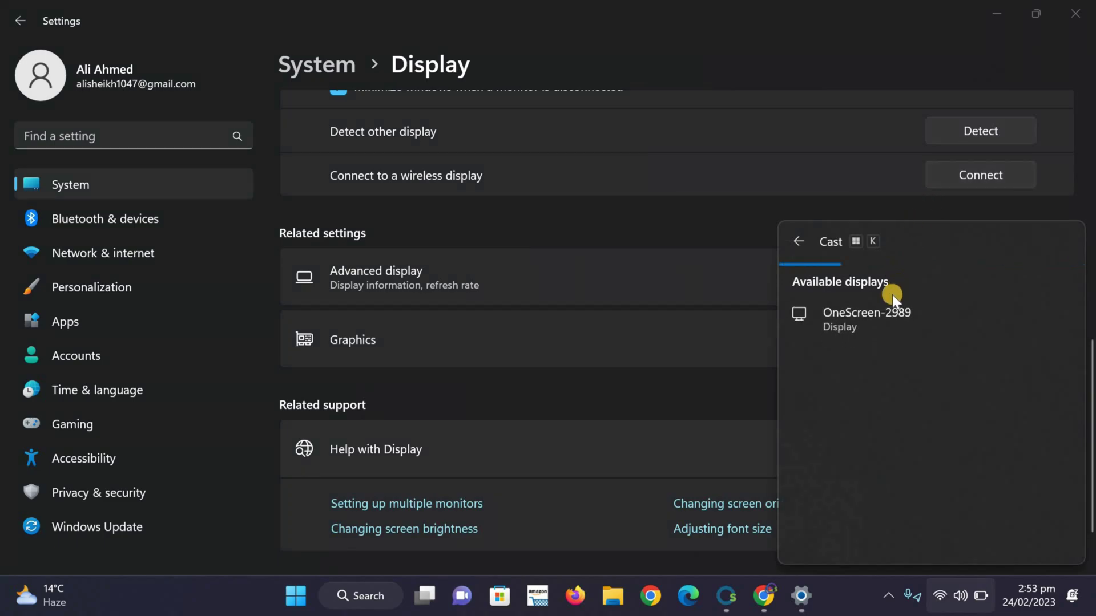
left_click(885, 312)
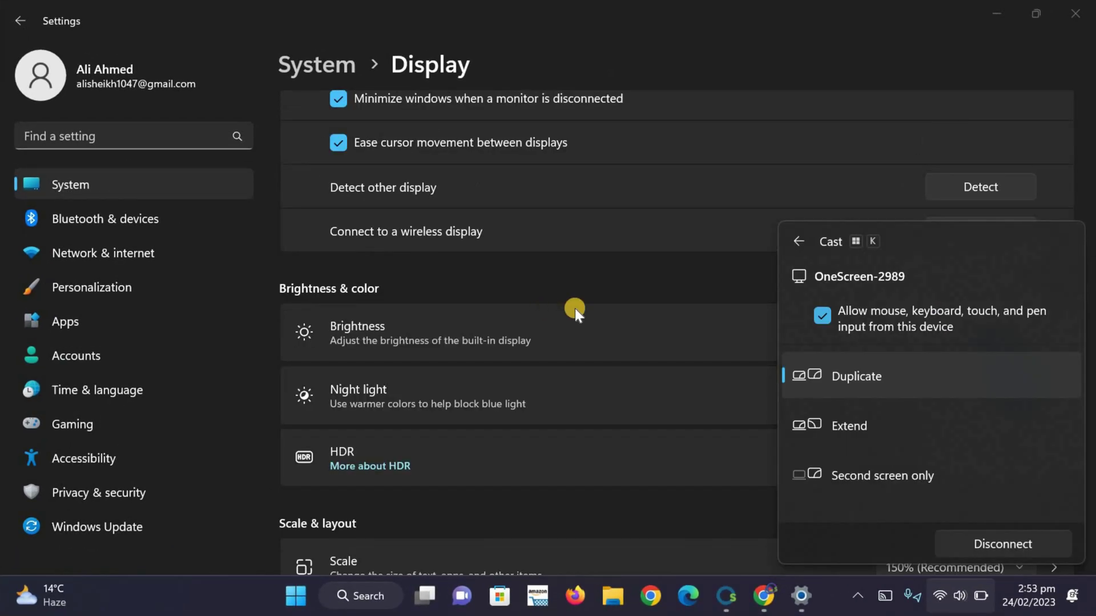
left_click(824, 314)
left_click(822, 319)
Step: Switch projection to Extend, then Duplicate, then disconnect from OneScreen-2989
left_click(839, 423)
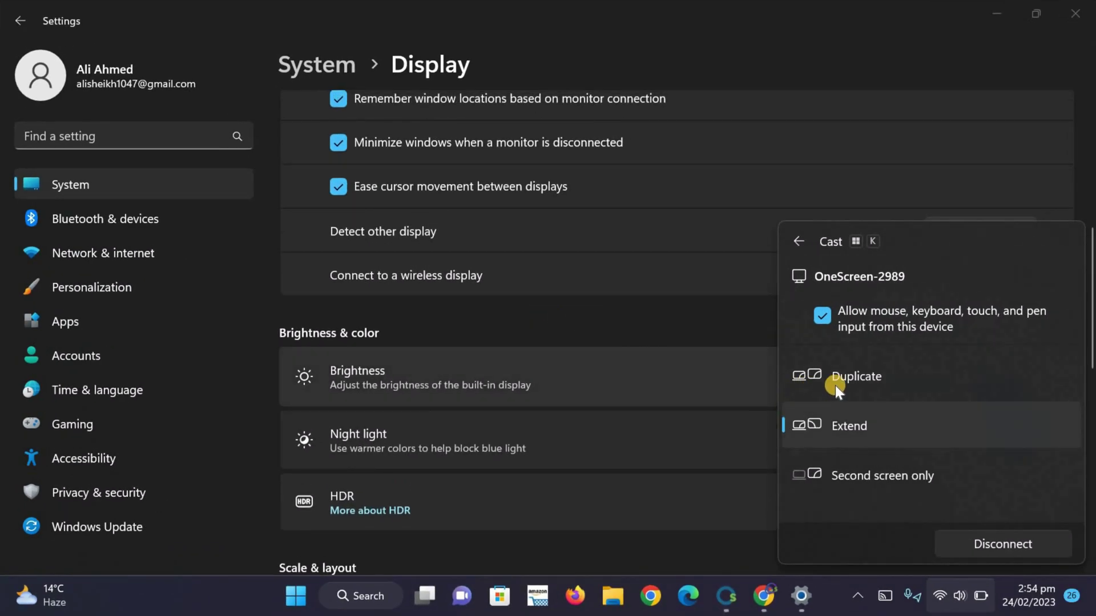
left_click(835, 381)
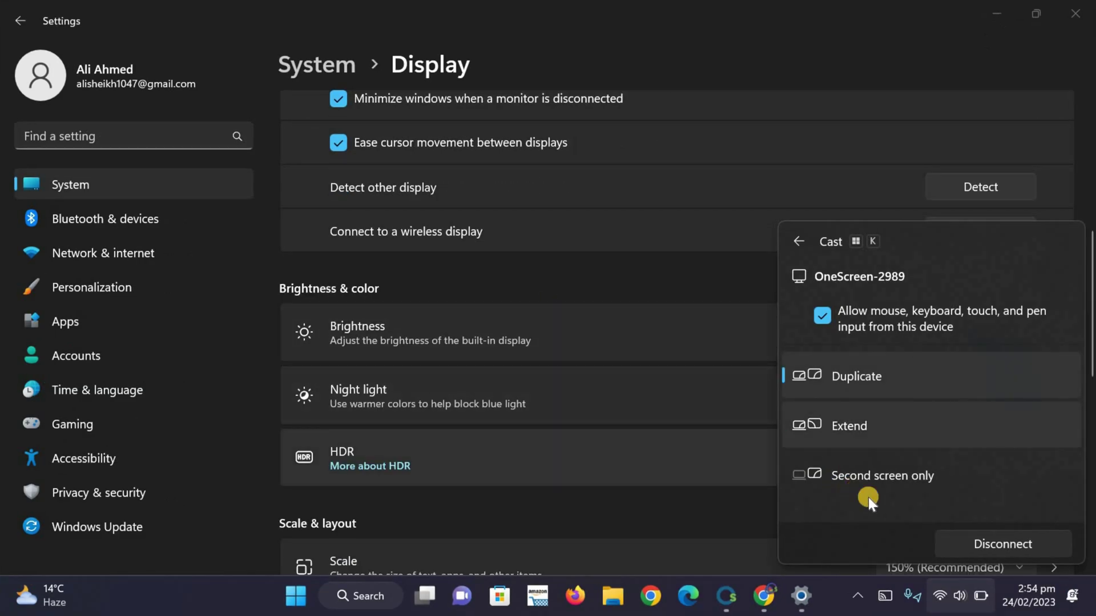
left_click(953, 541)
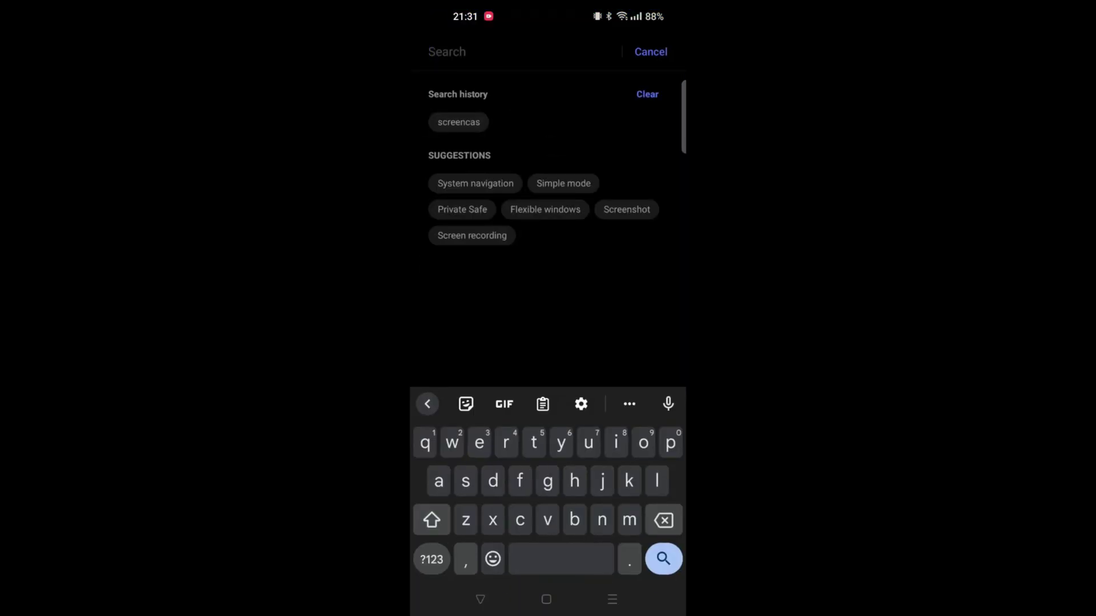
type("Screen")
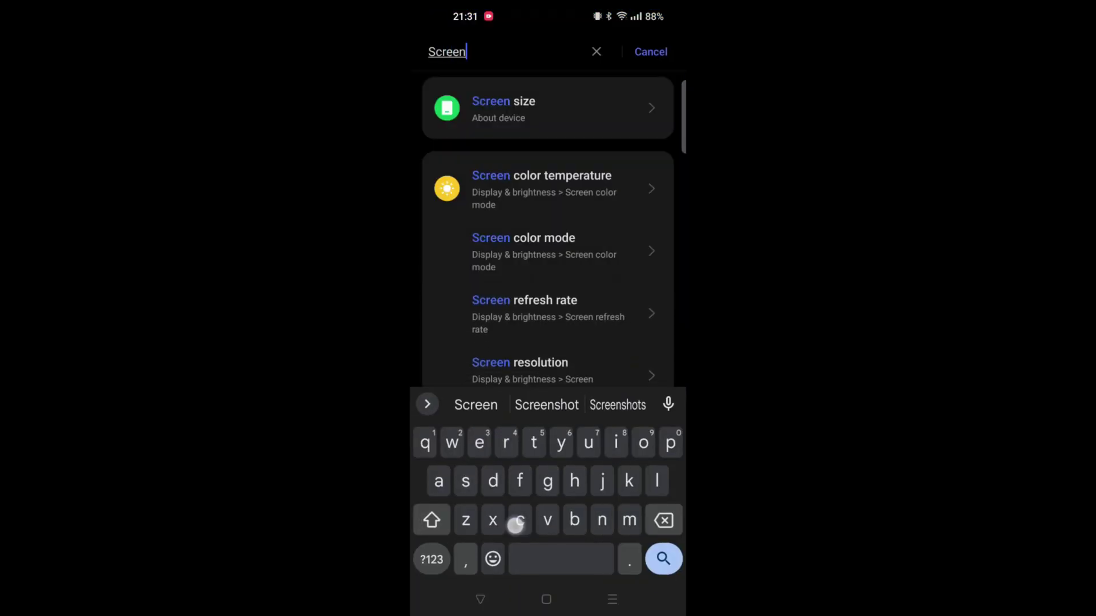
type("cast")
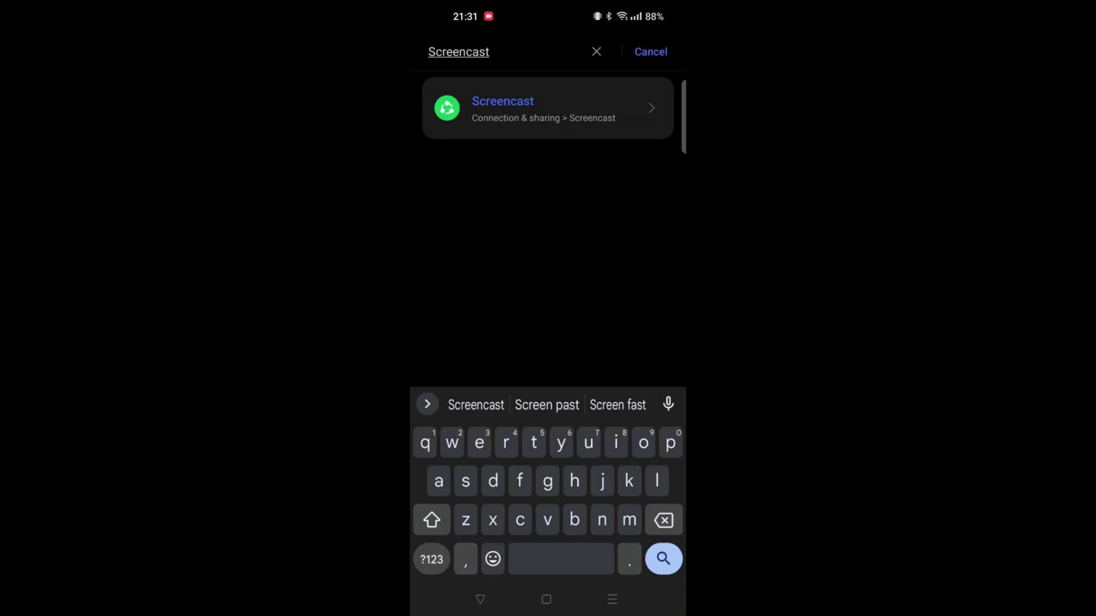
Step: Open the Screencast result from the Android Settings search
left_click(589, 114)
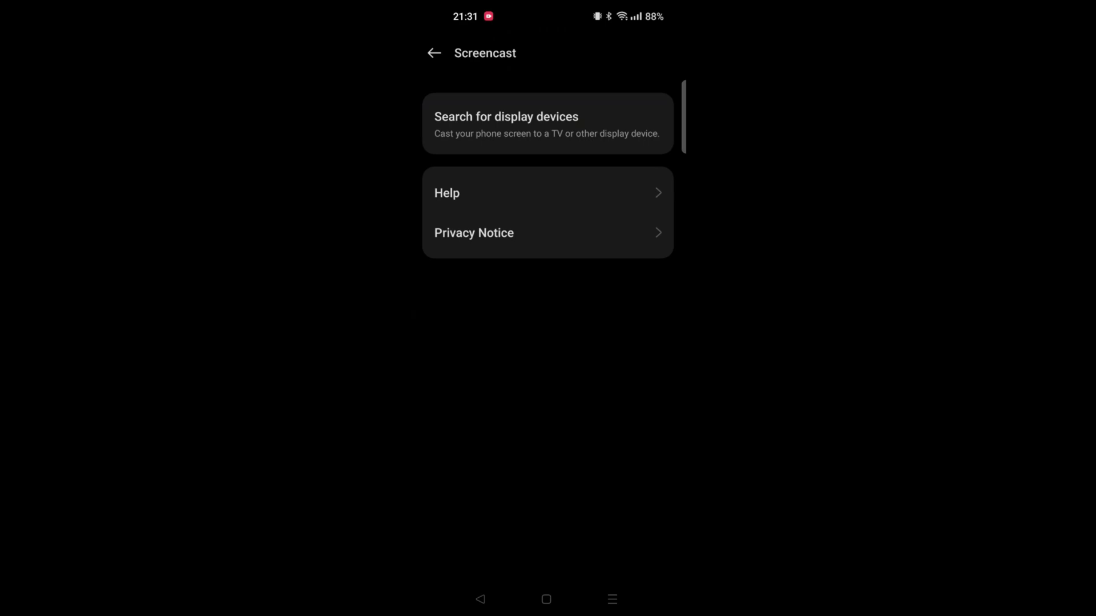
Step: Cast the phone to OneScreen-2989 with Start now, then stop the screencast
left_click(548, 123)
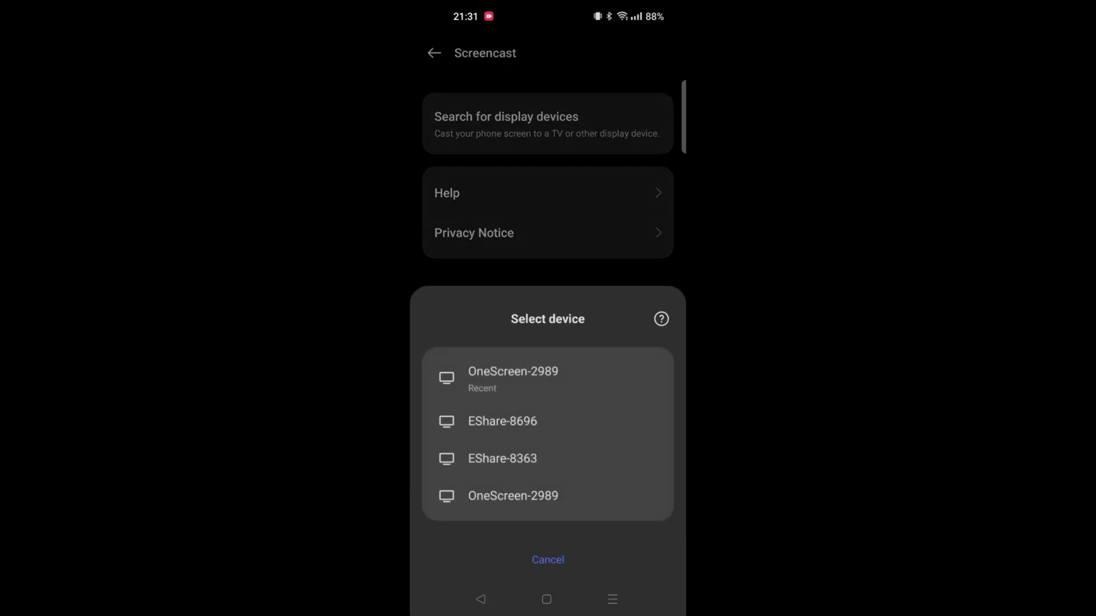
left_click(568, 382)
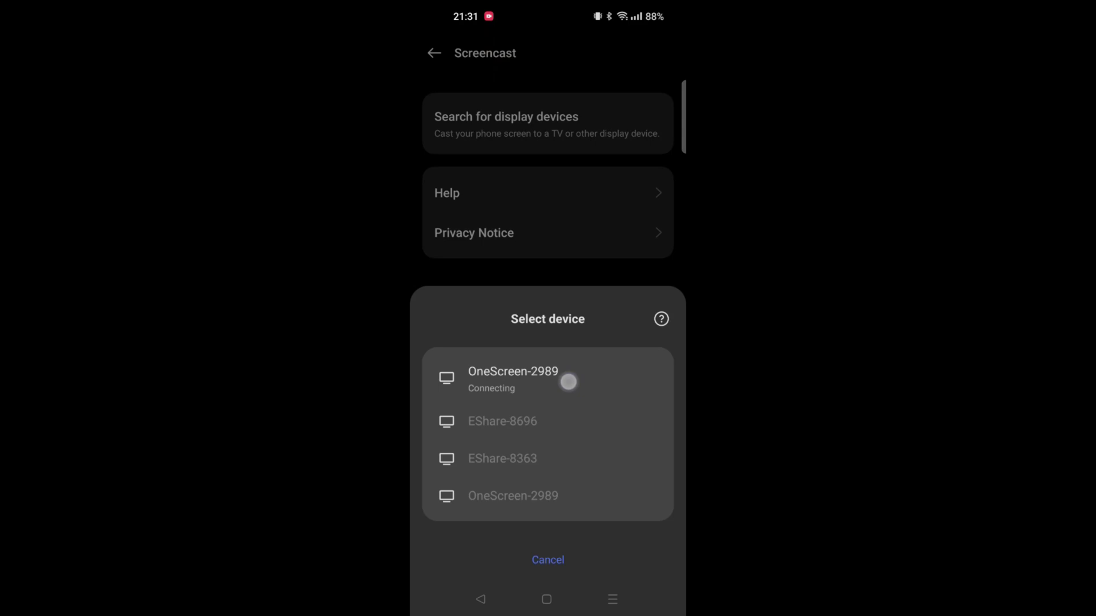
left_click(627, 360)
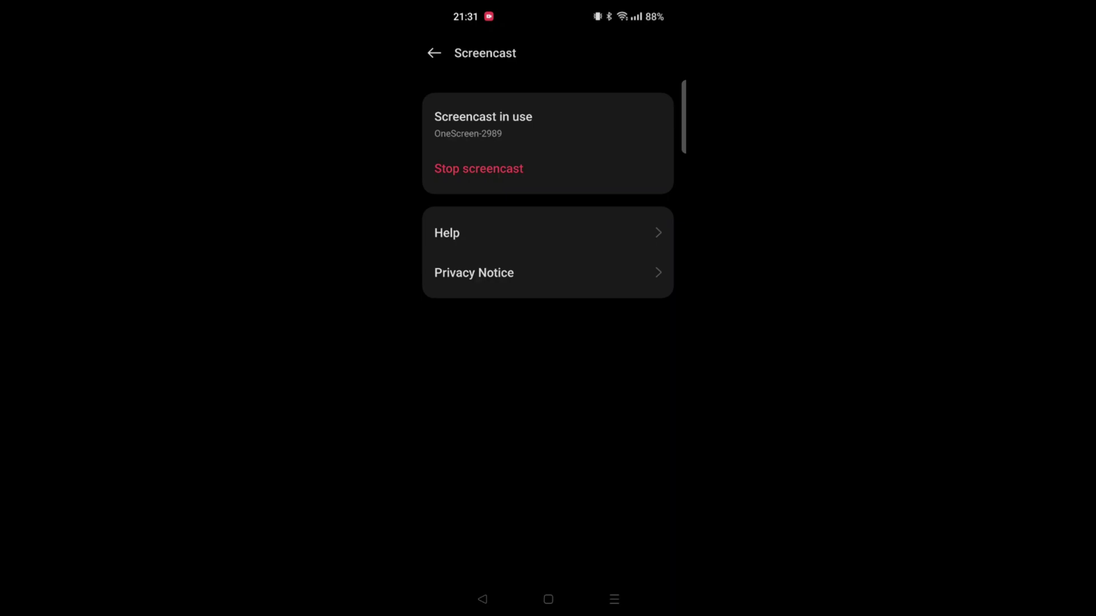
left_click(514, 167)
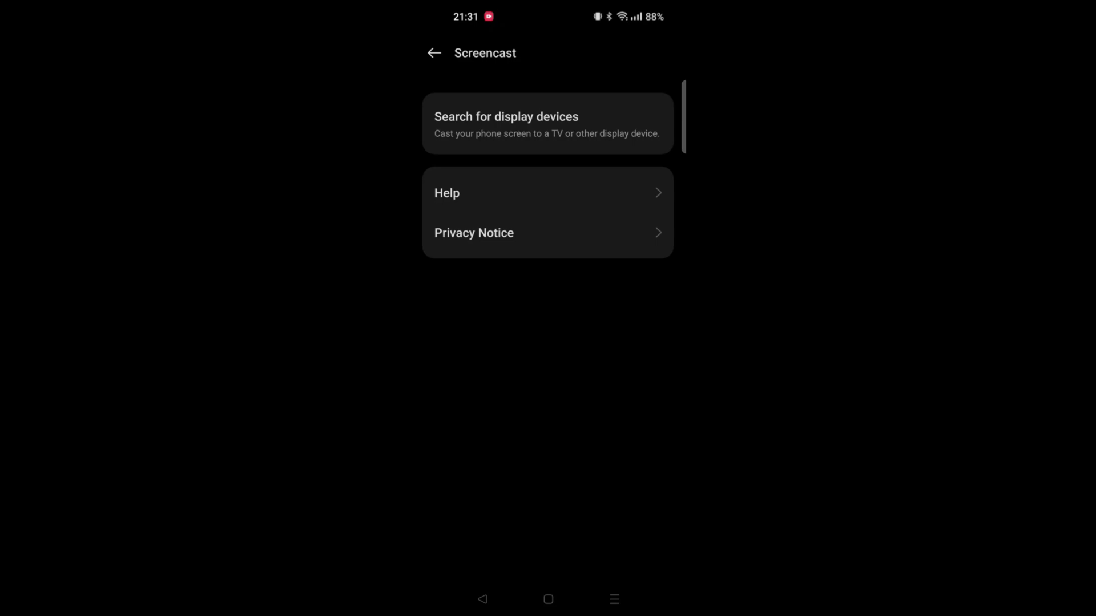
left_click_drag(571, 44, 573, 347)
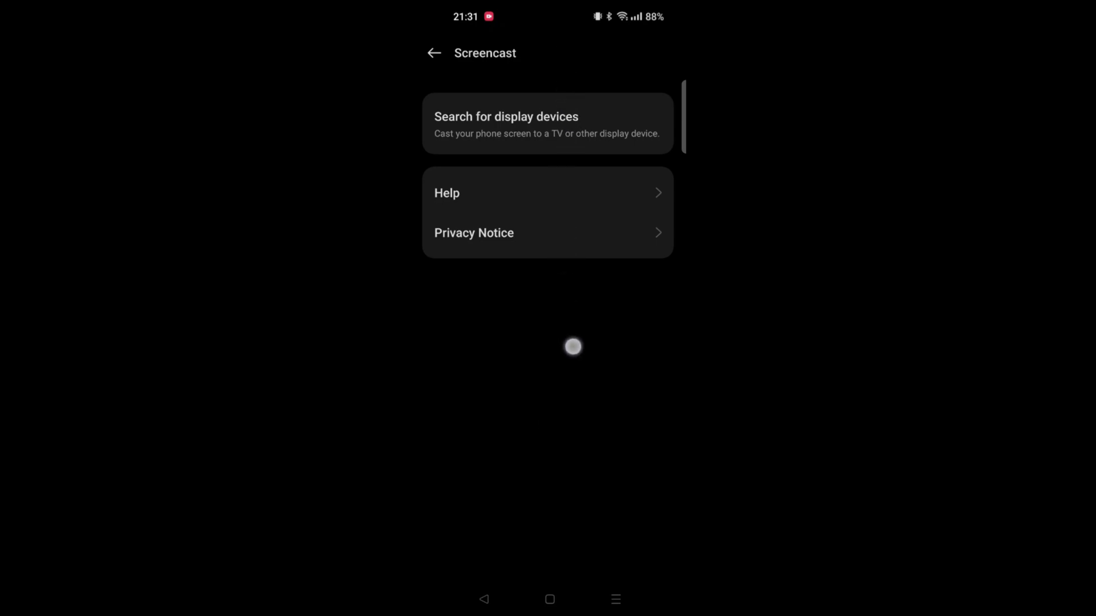